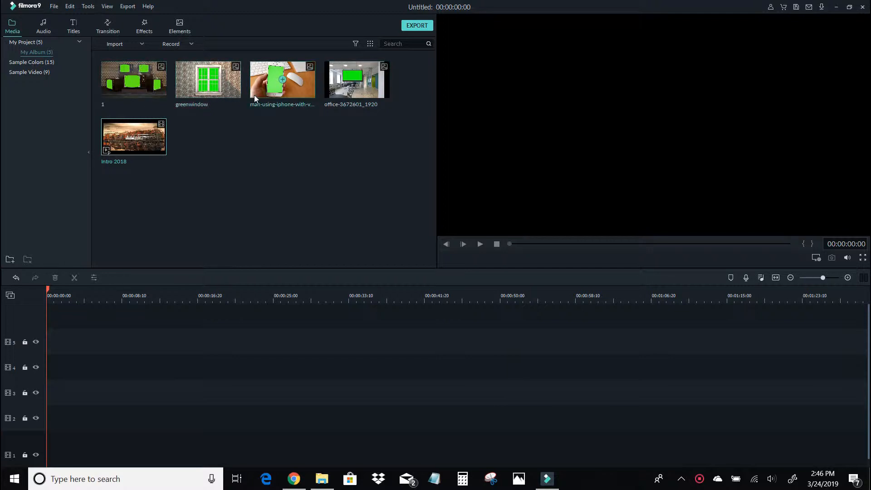
pyautogui.moveTo(352, 85); pyautogui.dragTo(46, 338)
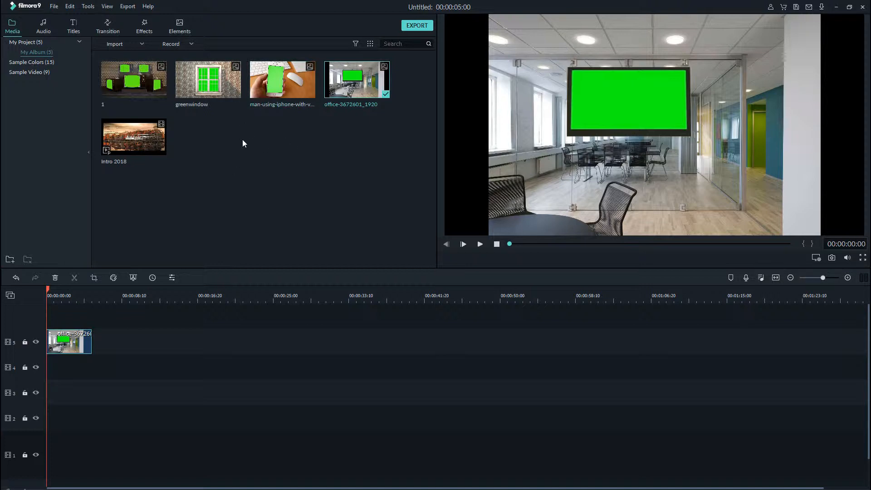
pyautogui.rightClick(73, 337)
pyautogui.click(105, 146)
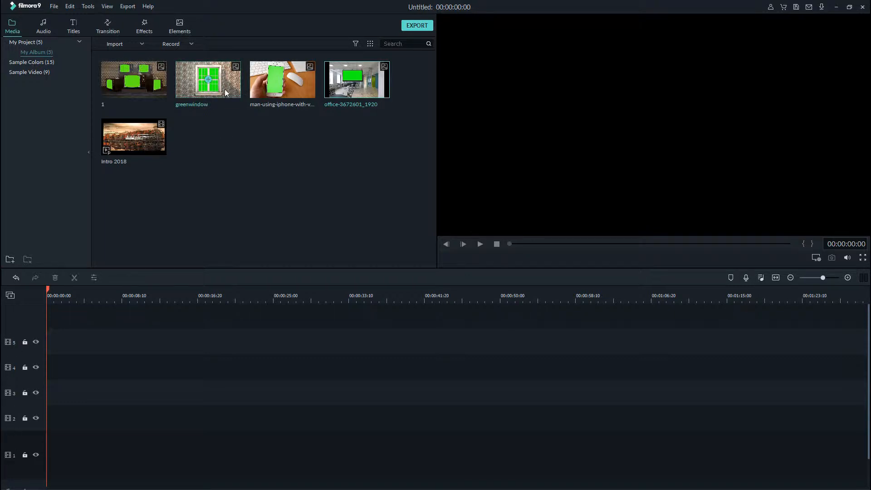
# Place greenwindow on track 5, image 1 on track 4, the man-using-iphone image on track 3 and the office image on track 2, all starting at 0.
pyautogui.moveTo(226, 86); pyautogui.dragTo(44, 350)
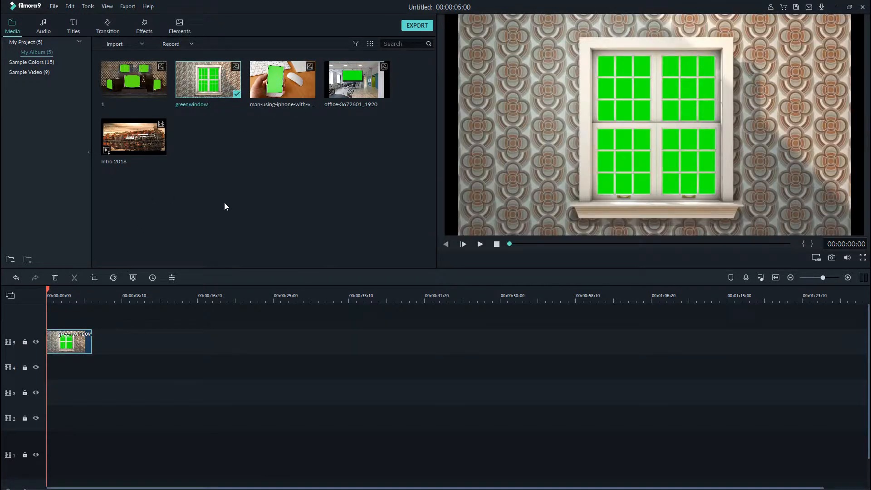
pyautogui.moveTo(154, 95); pyautogui.dragTo(42, 372)
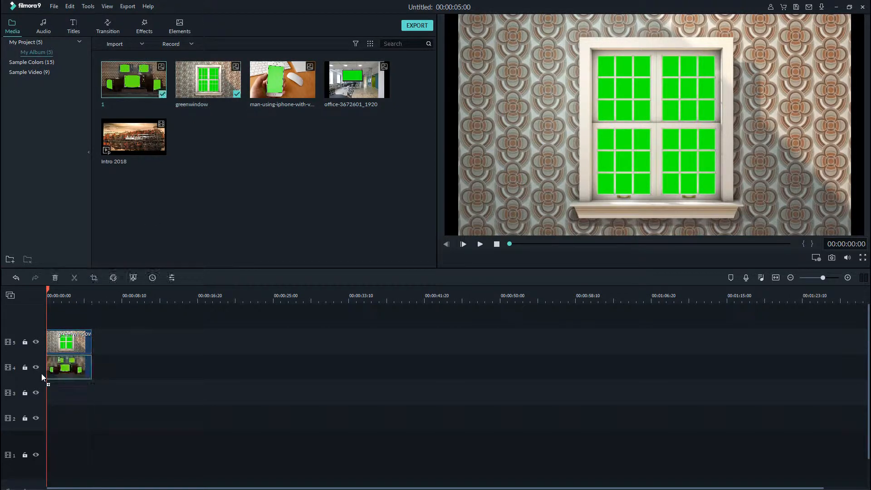
pyautogui.moveTo(307, 76); pyautogui.dragTo(44, 386)
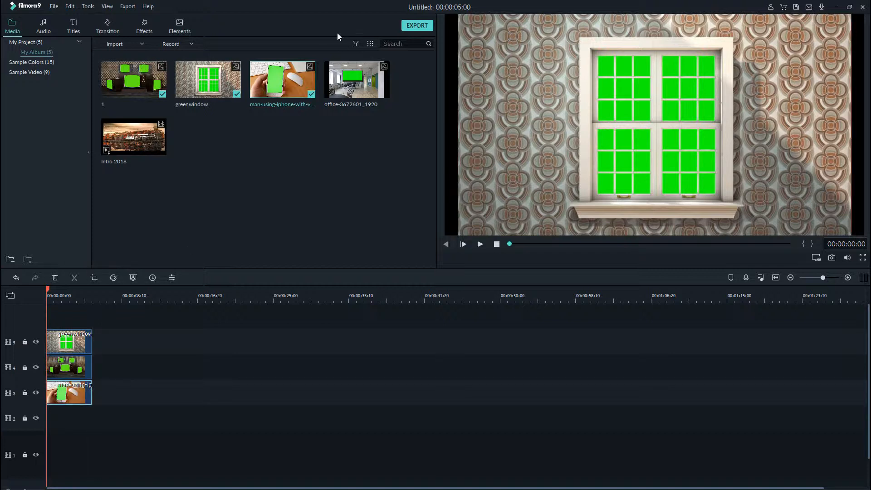
pyautogui.moveTo(370, 85); pyautogui.dragTo(46, 416)
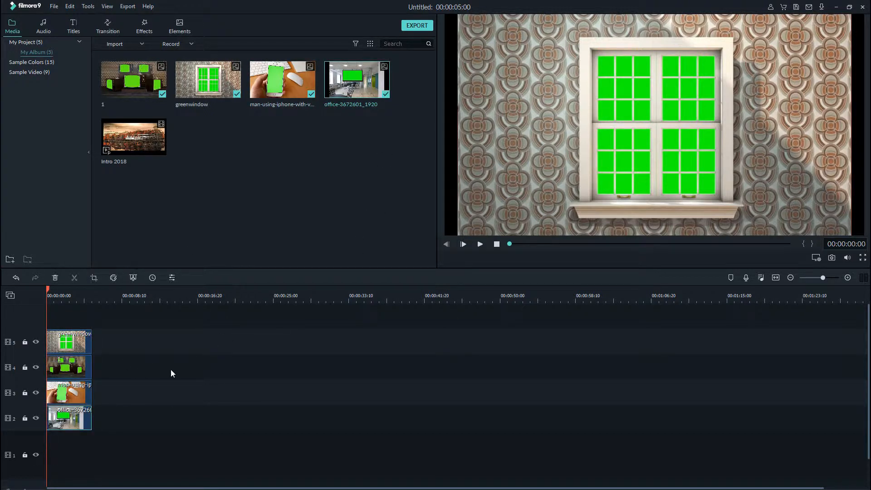
# Extend the image clips in a staircase so track 4 ends at about 00:00:08:19, track 3 at 00:00:12:26 and track 2 at 00:00:20:23.
pyautogui.click(83, 367)
pyautogui.moveTo(91, 365); pyautogui.dragTo(124, 361)
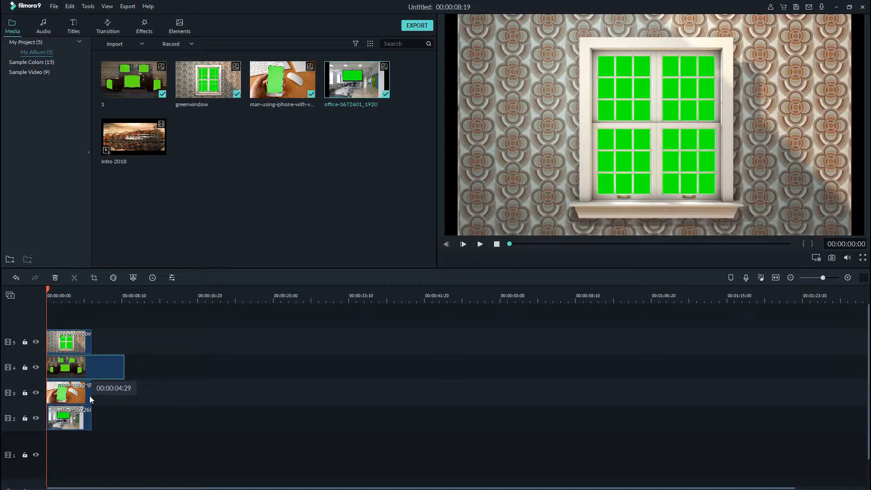
pyautogui.moveTo(90, 393); pyautogui.dragTo(163, 401)
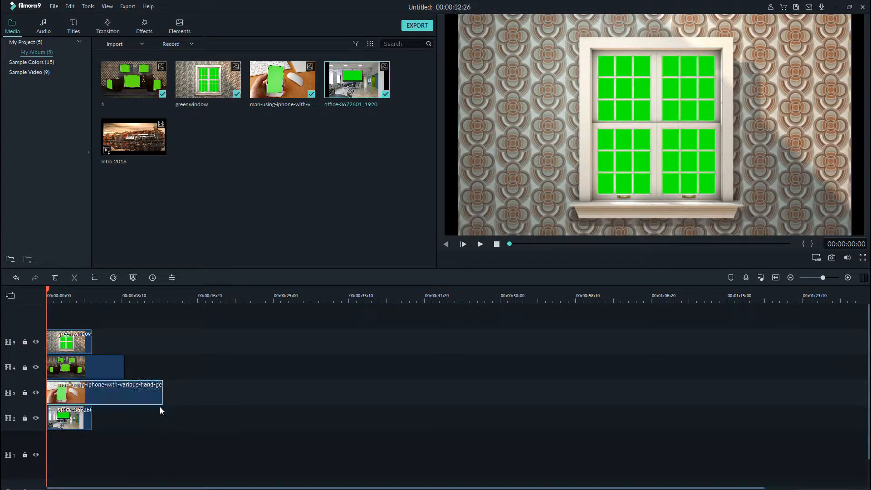
pyautogui.moveTo(91, 418); pyautogui.dragTo(235, 414)
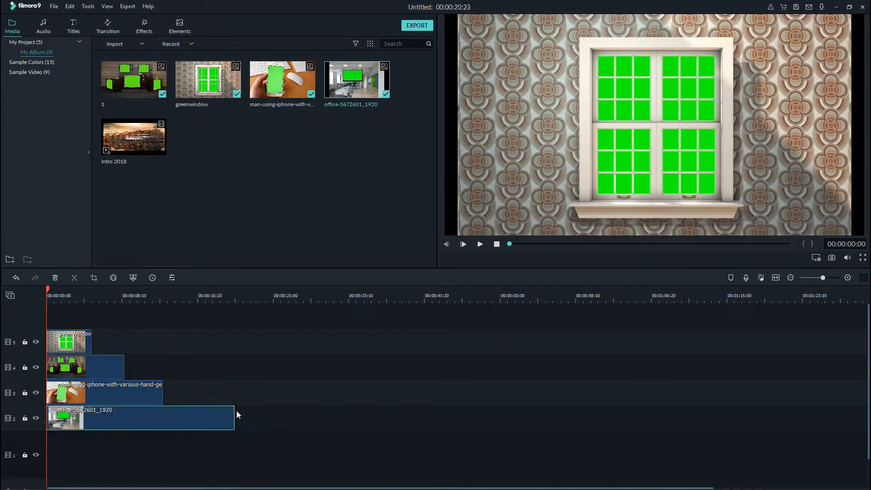
# Place Intro 2018 on track 1 from where the iPhone clip ends, and extend the office clip to the end of the intro.
pyautogui.click(154, 132)
pyautogui.moveTo(180, 252); pyautogui.dragTo(167, 452)
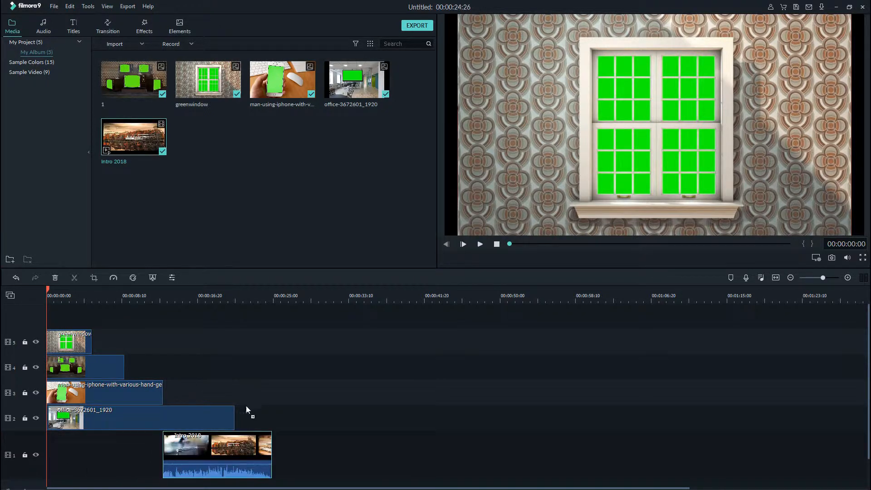
pyautogui.click(235, 415)
pyautogui.click(233, 418)
pyautogui.moveTo(234, 418); pyautogui.dragTo(271, 413)
# Open Crop and Zoom for the greenwindow clip on track 5 and set up Pan & Zoom with a 16:9 ratio.
pyautogui.click(81, 348)
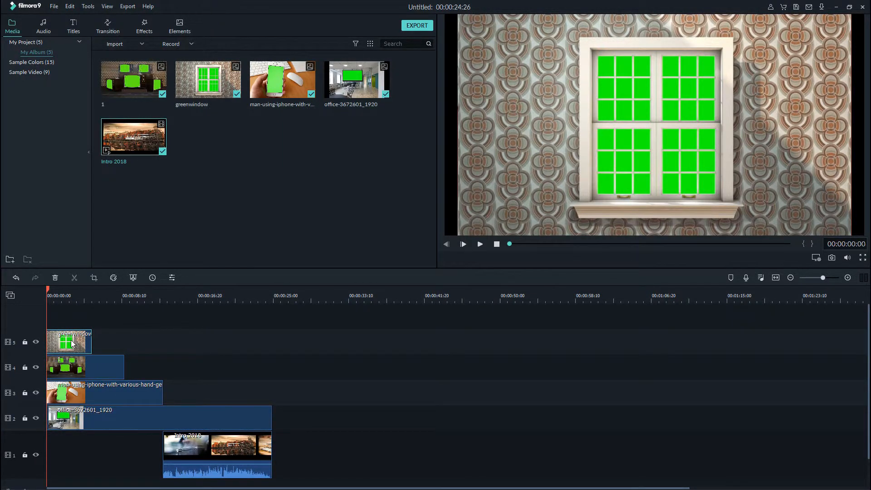
pyautogui.rightClick(72, 344)
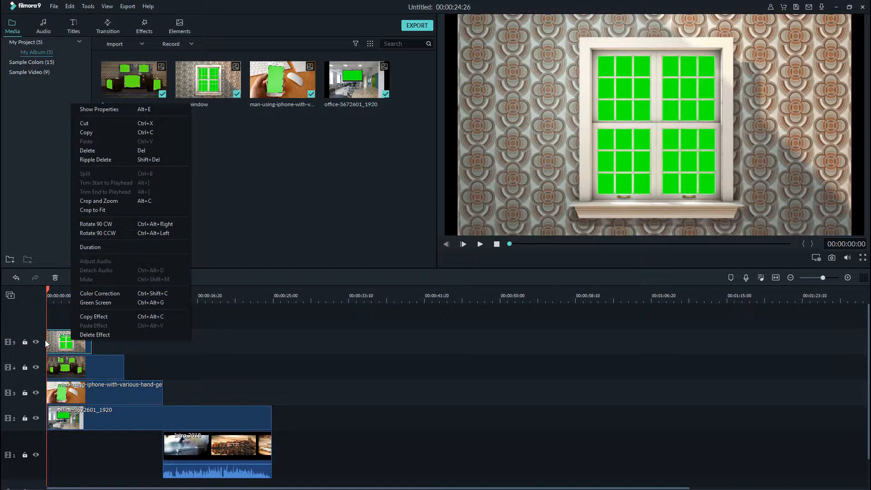
pyautogui.click(97, 201)
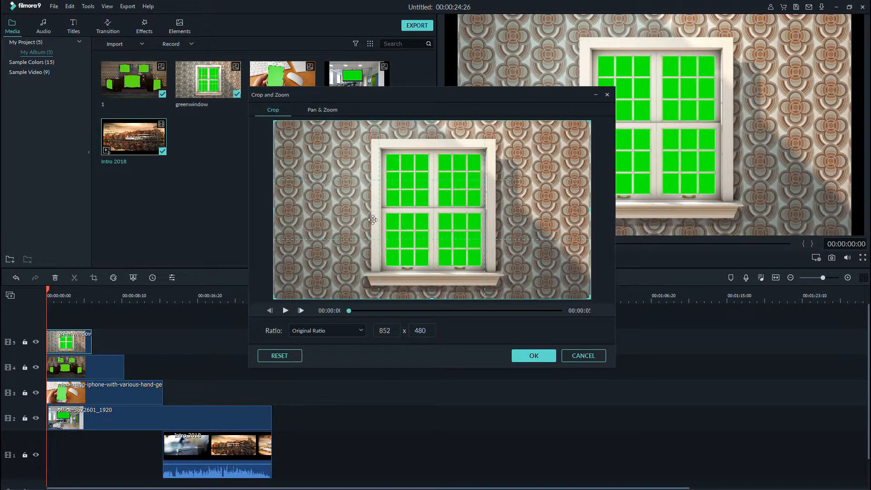
pyautogui.click(322, 110)
pyautogui.click(338, 328)
pyautogui.click(341, 353)
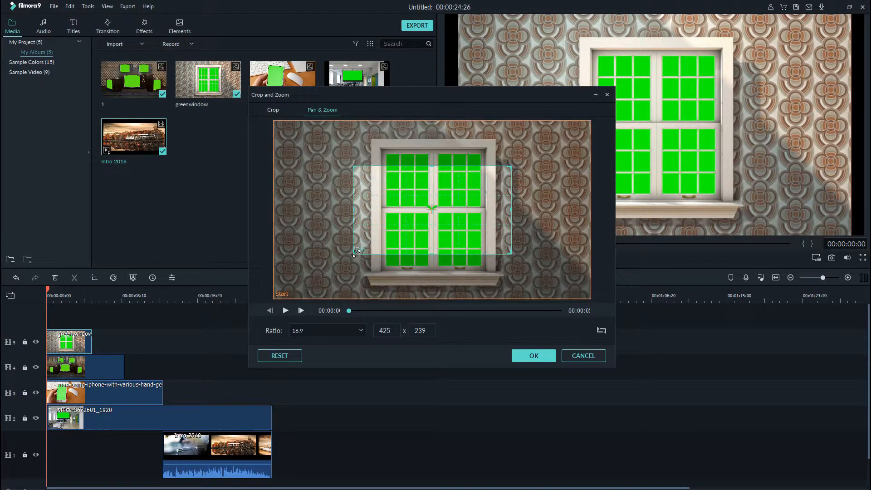
# Shrink the greenwindow end frame to about 187 x 105 over the upper green panes and preview the zoom.
pyautogui.click(355, 254)
pyautogui.moveTo(355, 253); pyautogui.dragTo(415, 182)
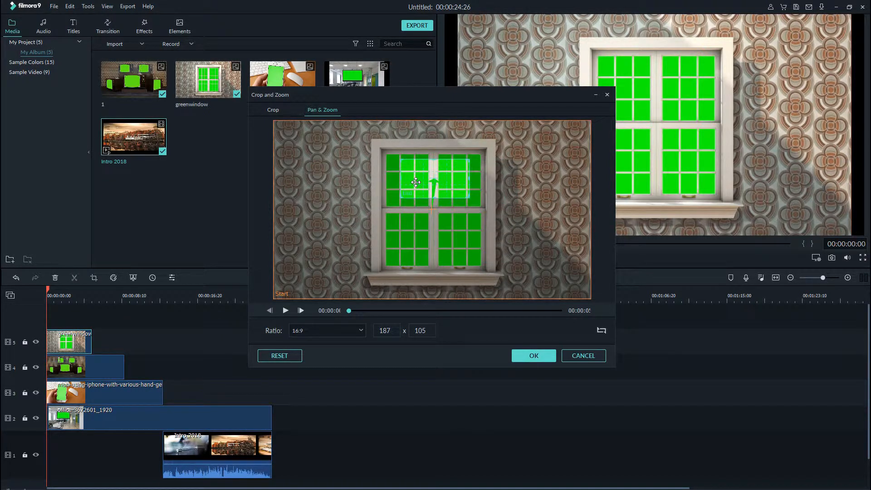
pyautogui.click(285, 311)
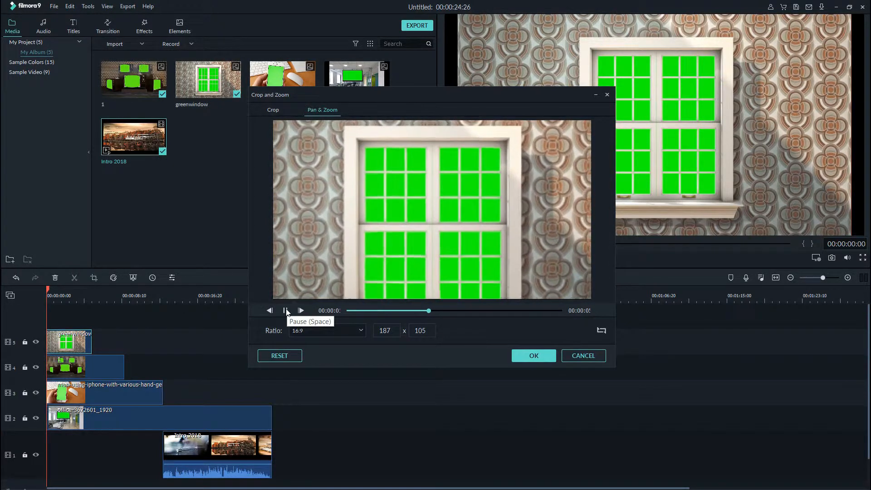
pyautogui.click(286, 311)
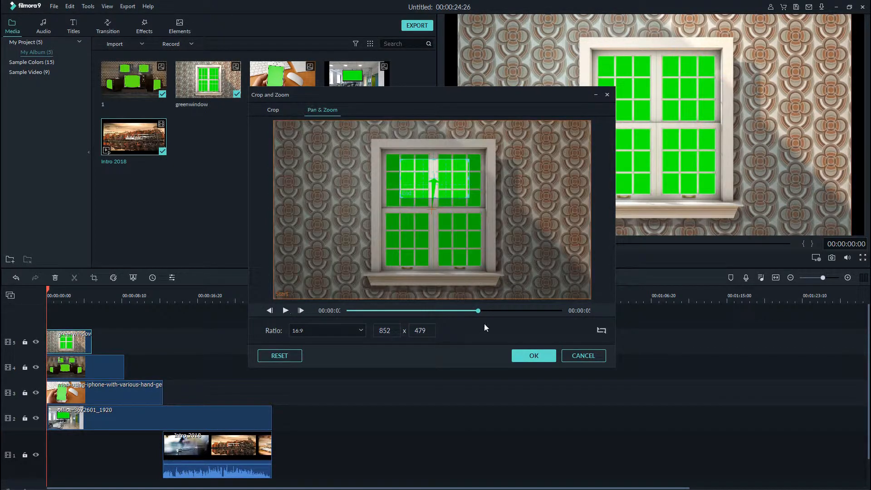
# Move the end frame down to the centre of the window, preview the zoom from the start and apply it.
pyautogui.moveTo(457, 194); pyautogui.dragTo(458, 218)
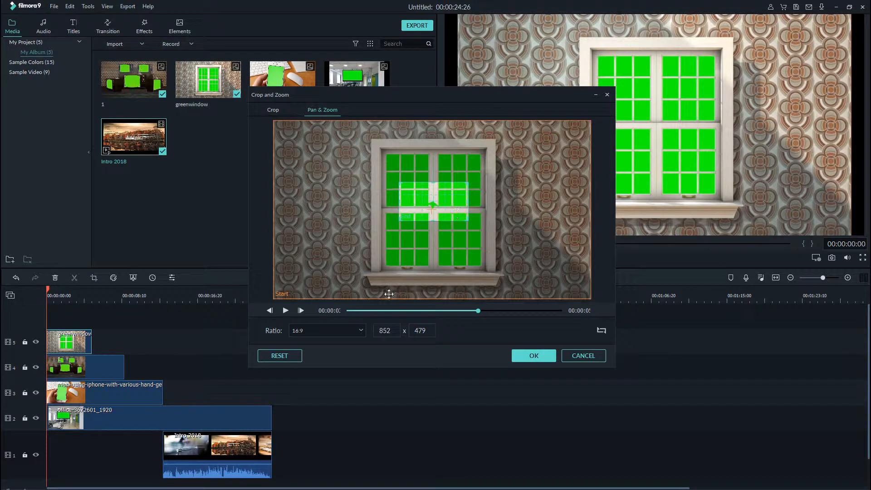
pyautogui.click(285, 310)
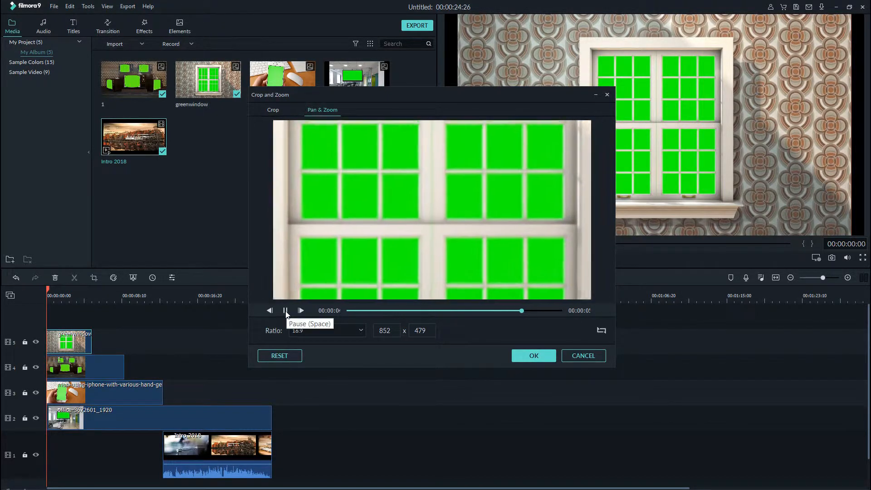
pyautogui.moveTo(529, 311); pyautogui.dragTo(318, 335)
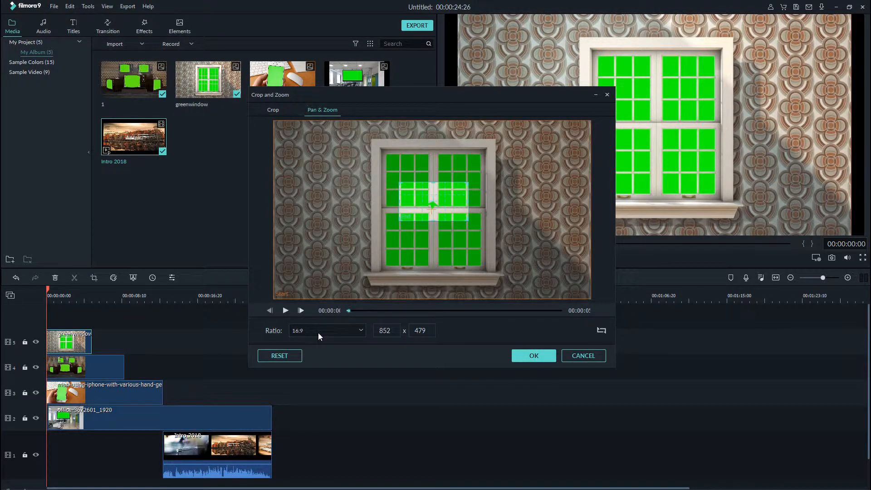
pyautogui.click(286, 312)
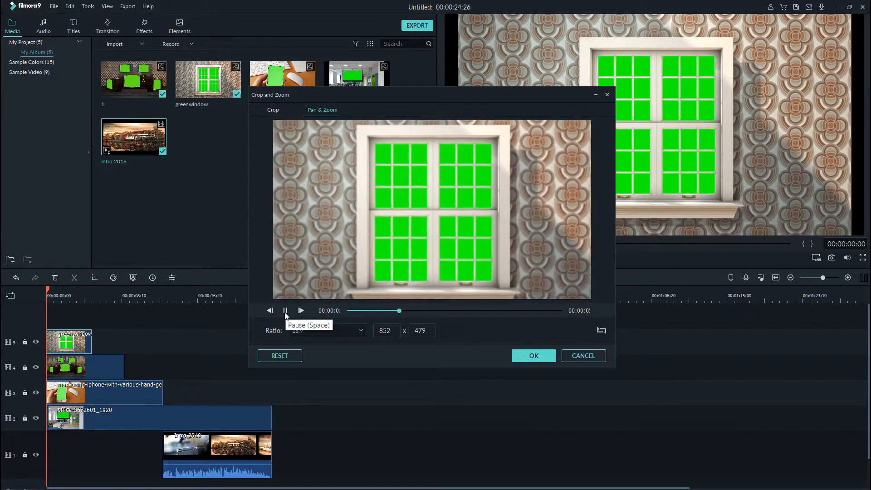
pyautogui.click(286, 311)
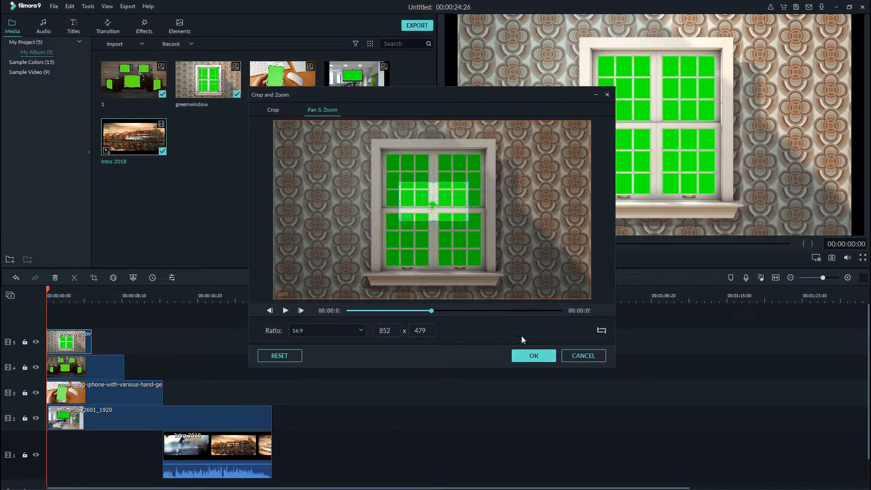
pyautogui.click(532, 356)
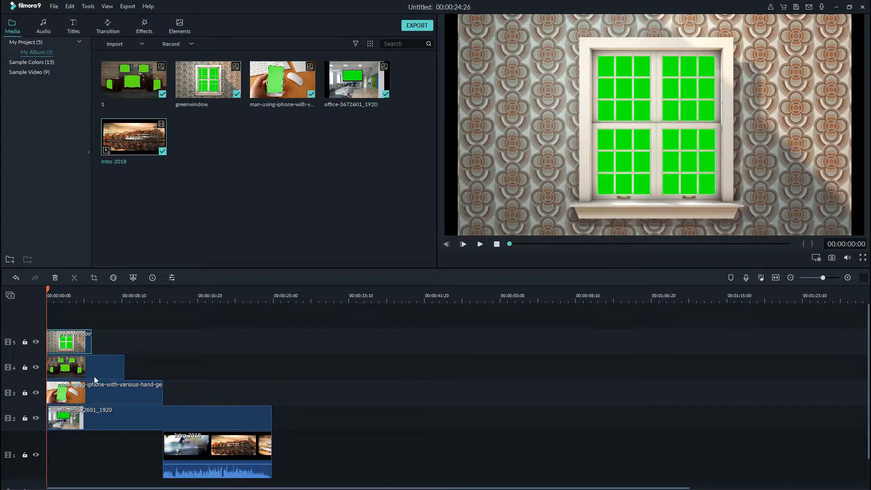
# Open Crop and Zoom for the television clip on track 4 and set up Pan & Zoom with a 16:9 ratio.
pyautogui.rightClick(67, 365)
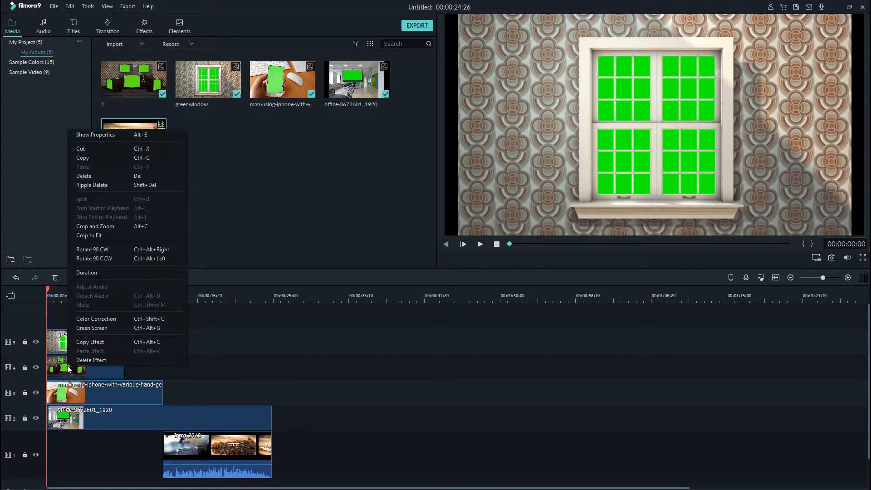
pyautogui.click(104, 226)
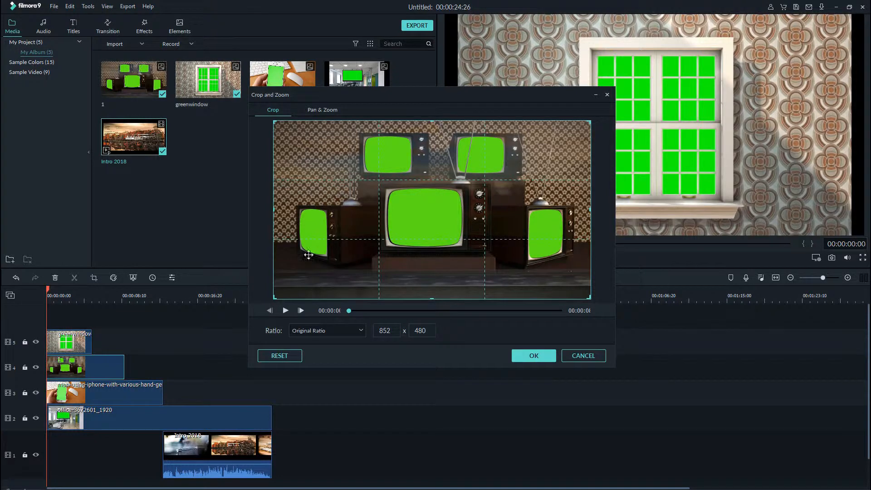
pyautogui.click(319, 110)
pyautogui.click(331, 326)
pyautogui.click(325, 350)
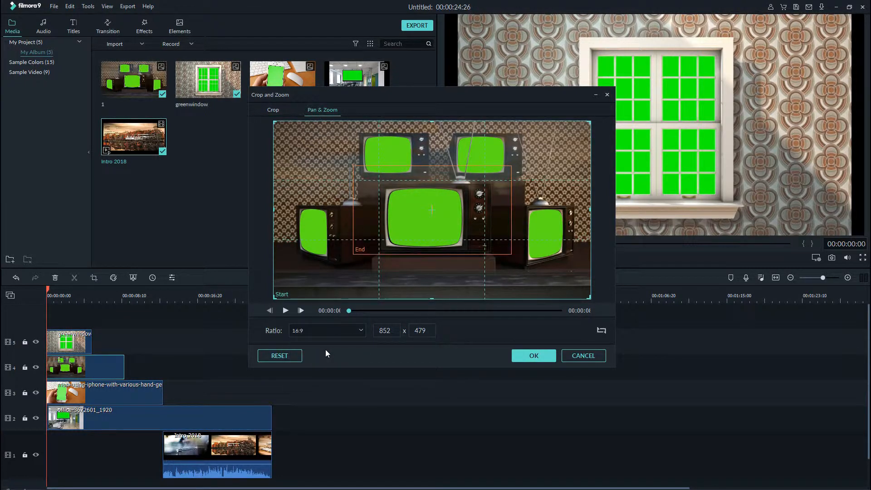
# Shrink the end frame to about 145 x 82 inside the middle television's green screen, preview the zoom and apply it.
pyautogui.click(359, 251)
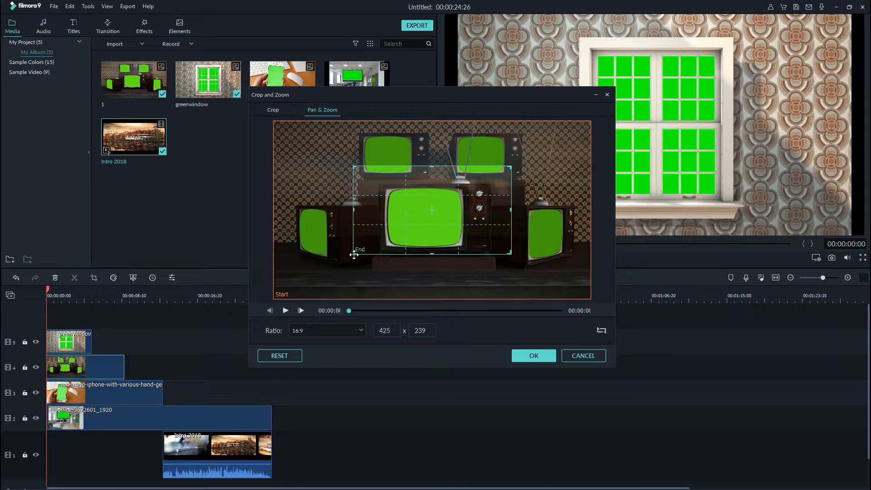
pyautogui.moveTo(354, 253); pyautogui.dragTo(431, 211)
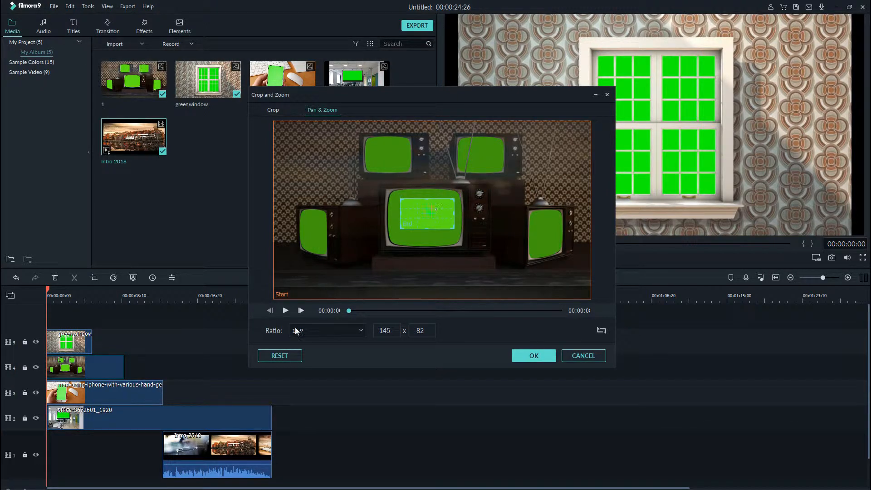
pyautogui.click(285, 311)
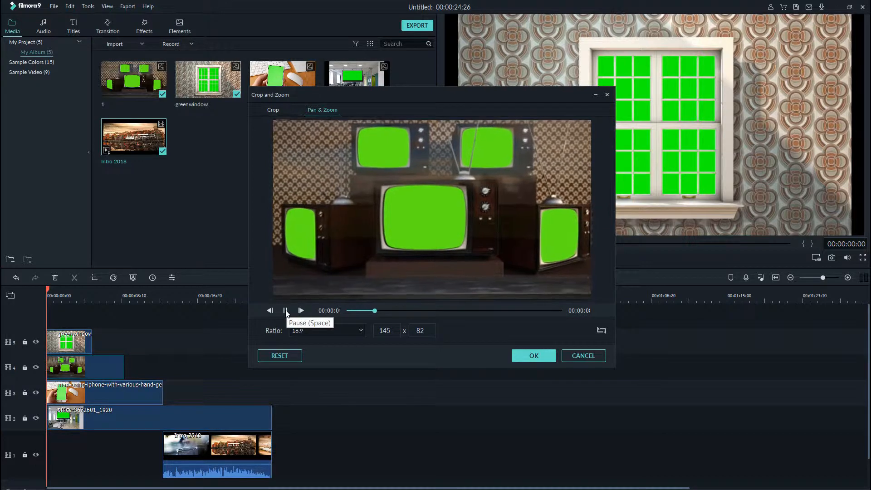
pyautogui.click(285, 311)
pyautogui.click(521, 355)
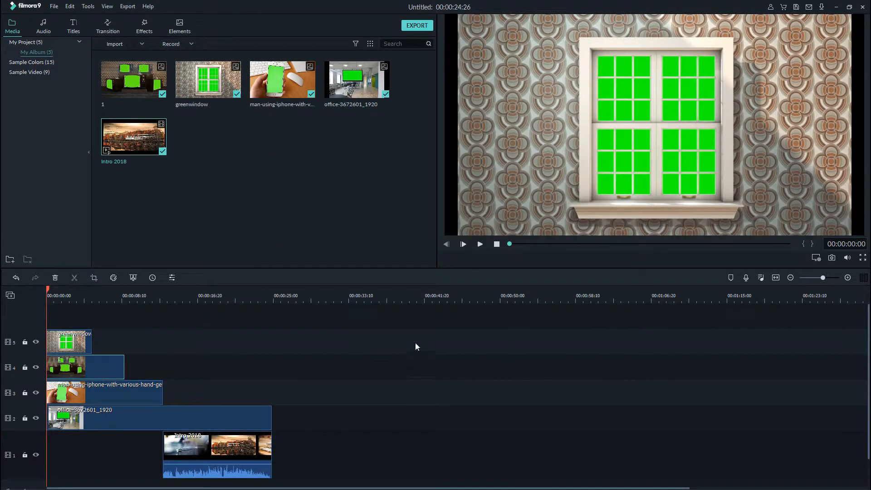
# Open Crop and Zoom for the phone clip on track 3 and set up Pan & Zoom with a 16:9 ratio.
pyautogui.click(81, 398)
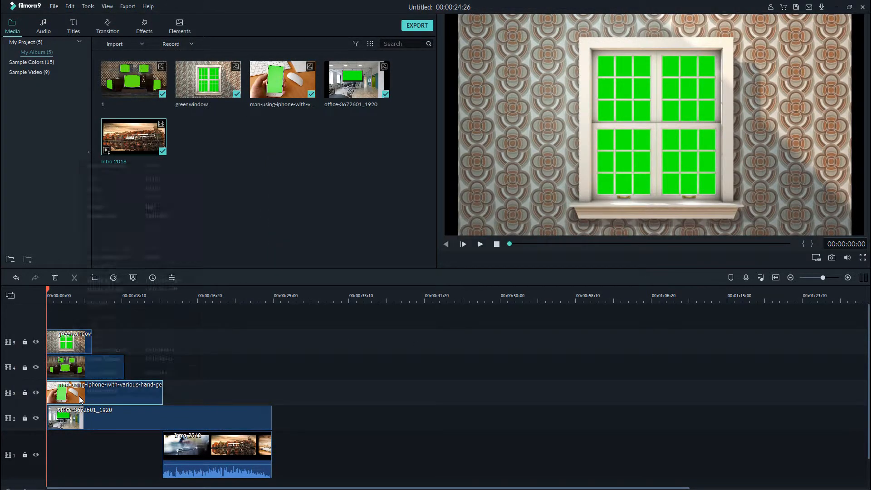
pyautogui.rightClick(80, 400)
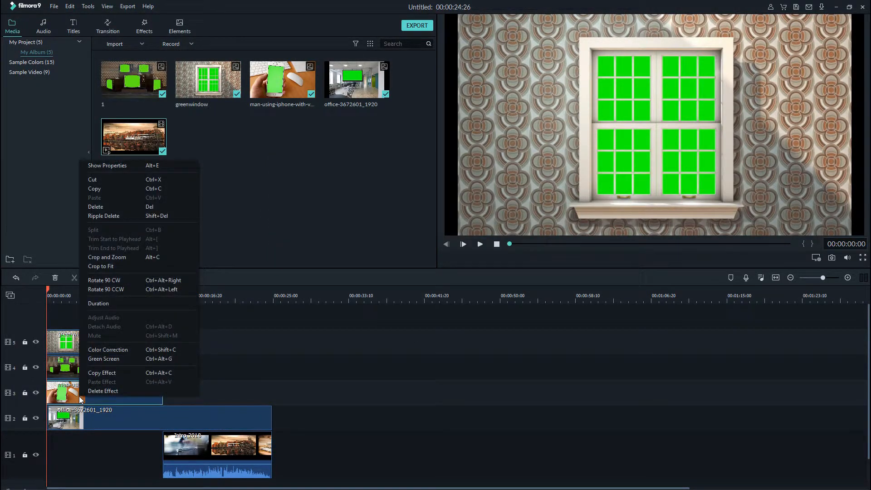
pyautogui.click(151, 258)
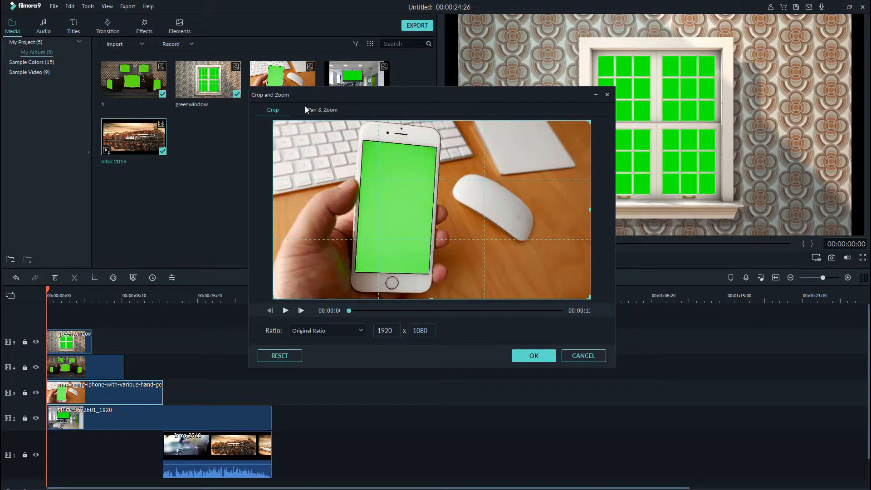
pyautogui.click(301, 331)
pyautogui.click(308, 351)
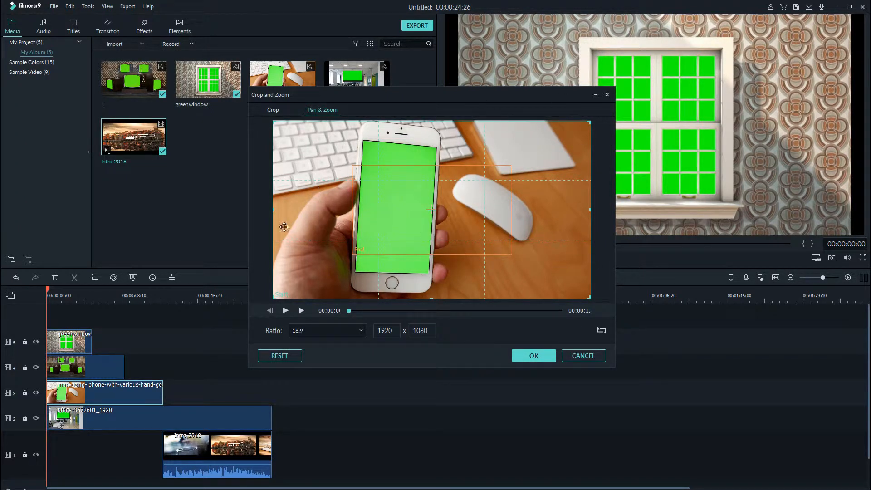
# Shrink the end frame to about 382 x 215 inside the phone's green screen, preview the zoom and apply it.
pyautogui.click(373, 228)
pyautogui.moveTo(431, 233); pyautogui.dragTo(400, 212)
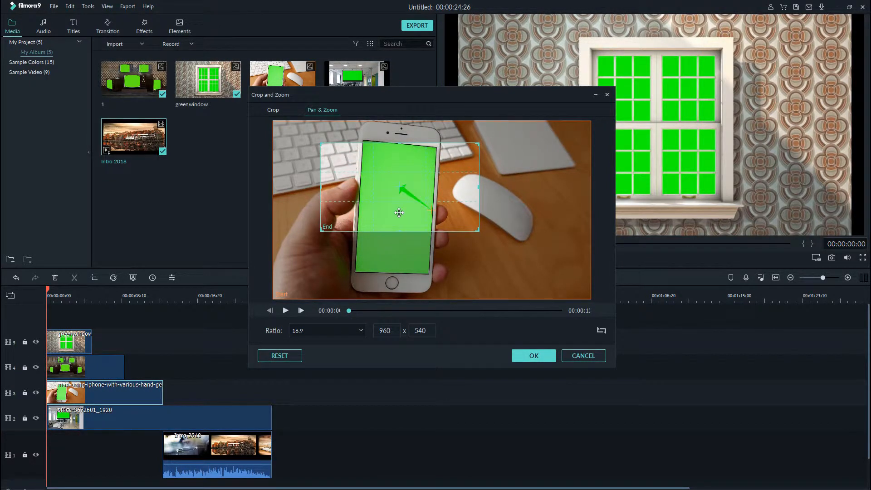
pyautogui.moveTo(321, 230); pyautogui.dragTo(366, 216)
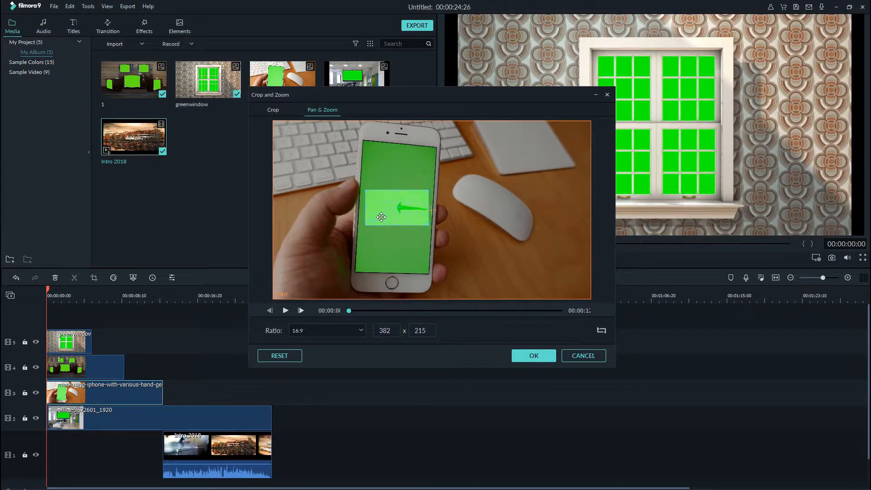
pyautogui.click(285, 310)
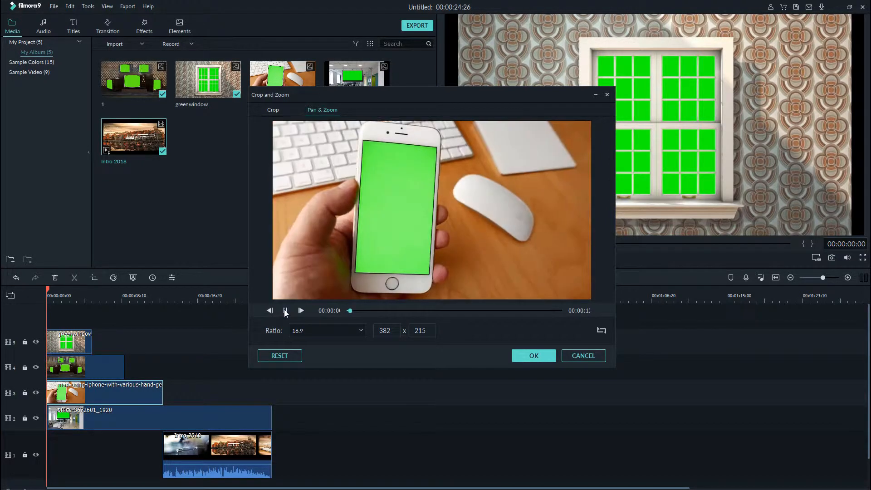
pyautogui.click(285, 310)
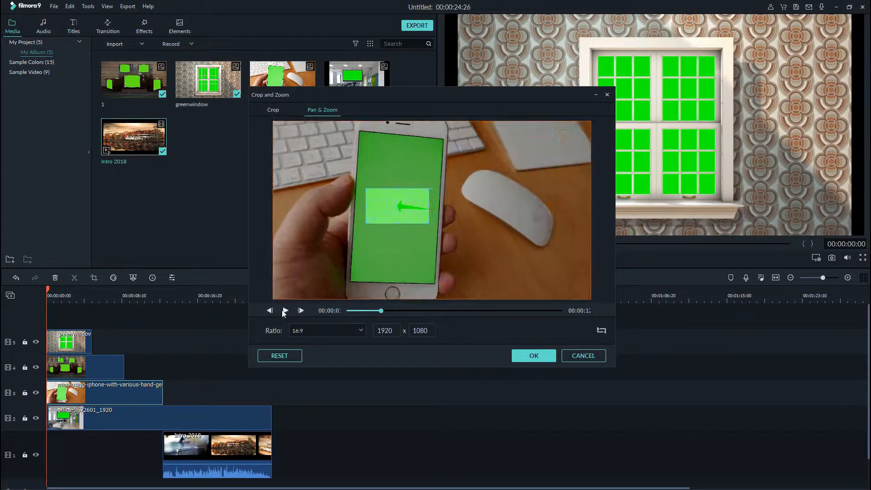
pyautogui.click(534, 355)
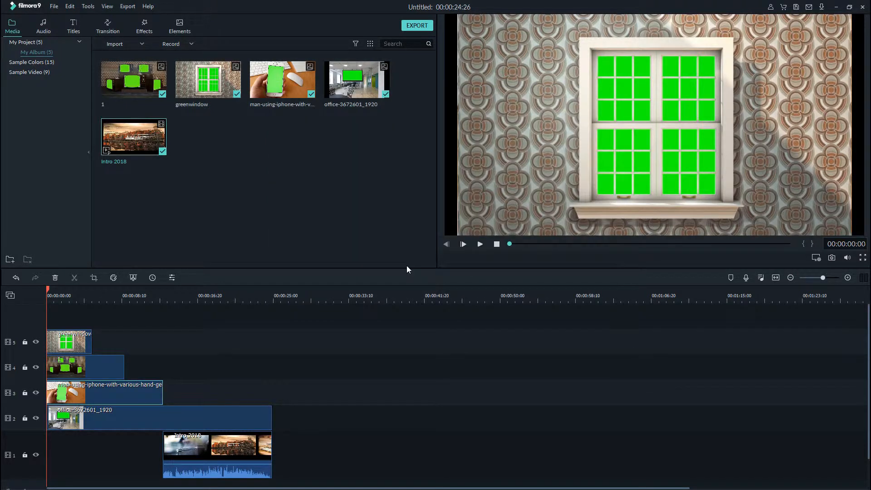
# Open Crop and Zoom for the office clip on track 2 and set up Pan & Zoom with a 16:9 ratio.
pyautogui.rightClick(70, 422)
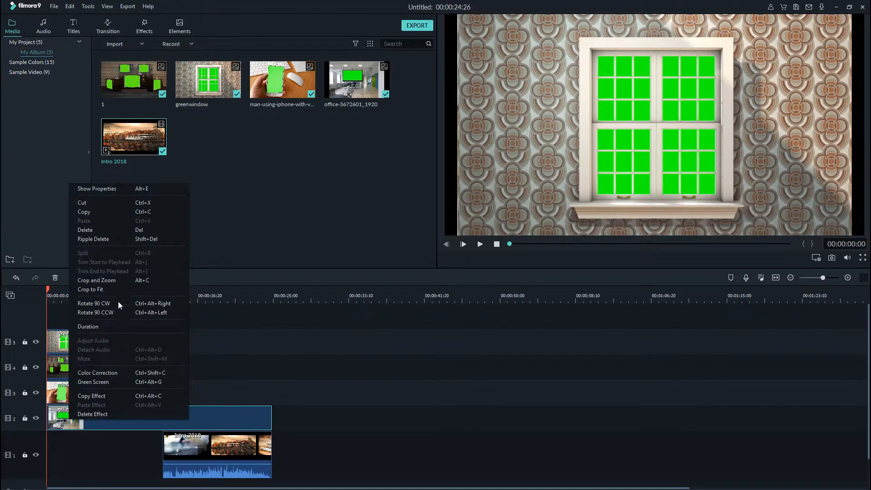
pyautogui.click(113, 279)
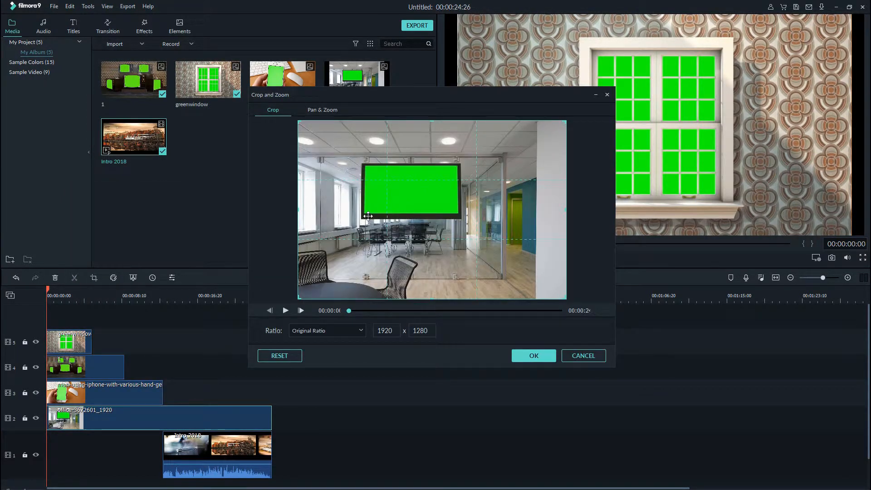
pyautogui.click(315, 109)
pyautogui.click(324, 331)
pyautogui.click(304, 354)
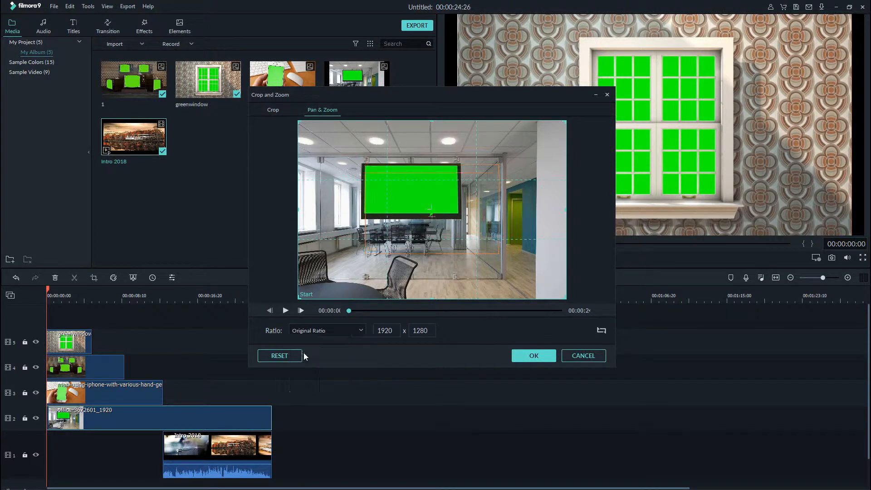
# Shrink the end frame to about 352 x 198 inside the office wall screen's green area, preview the zoom and apply it.
pyautogui.click(421, 181)
pyautogui.moveTo(365, 248); pyautogui.dragTo(403, 190)
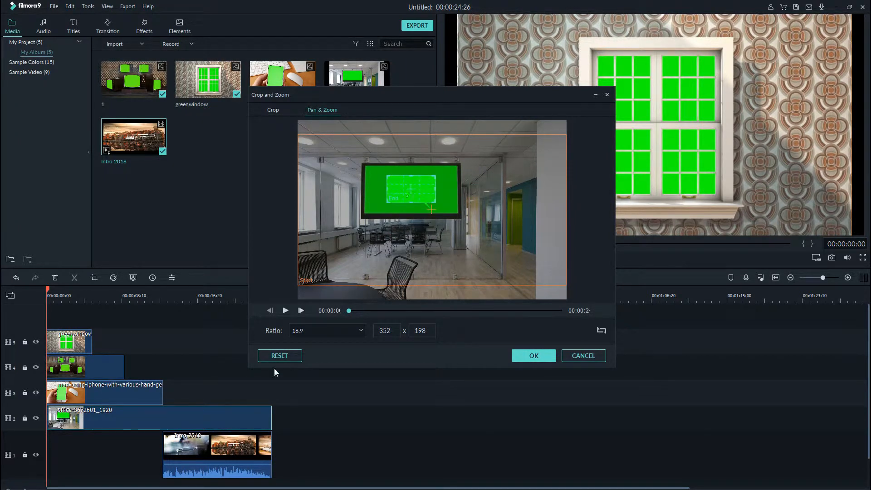
pyautogui.click(286, 310)
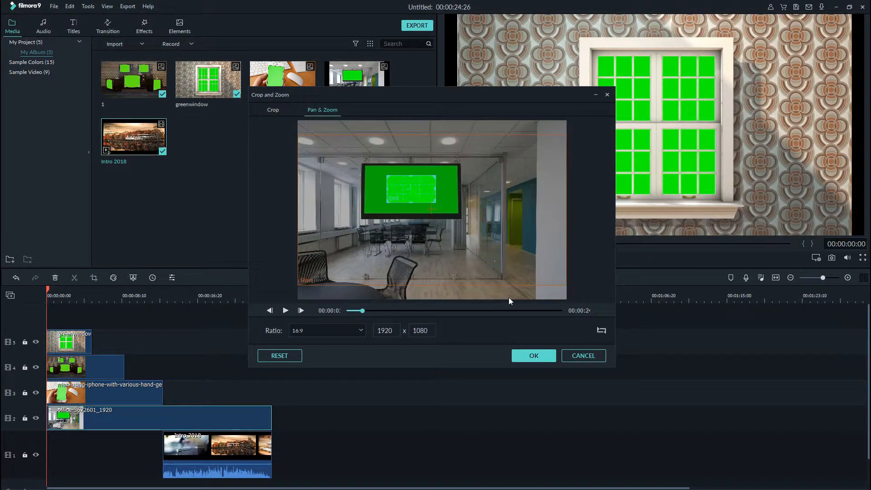
pyautogui.click(523, 357)
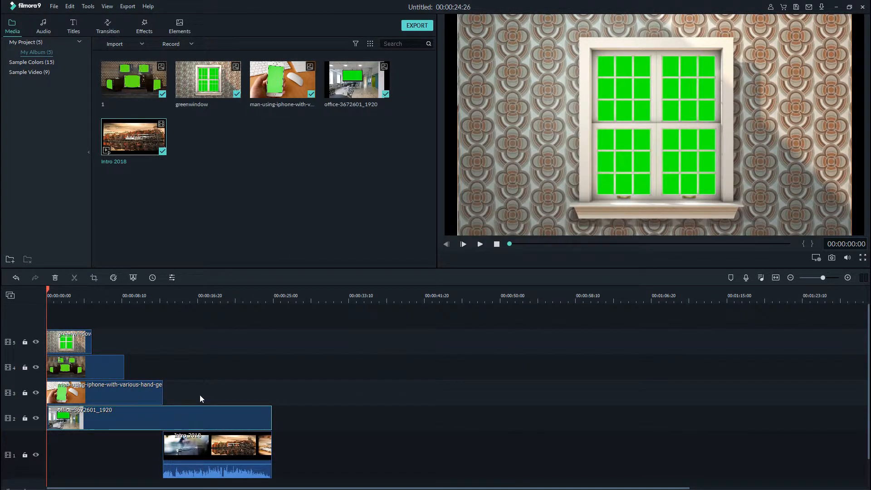
# Enable Chroma Key on the greenwindow clip with tolerance 66 and edge feather about 1.17, and apply it.
pyautogui.doubleClick(68, 347)
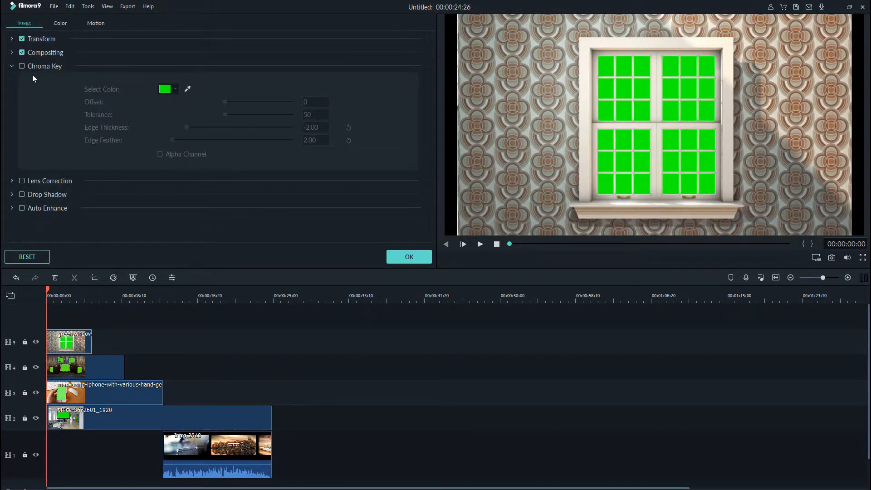
pyautogui.click(21, 67)
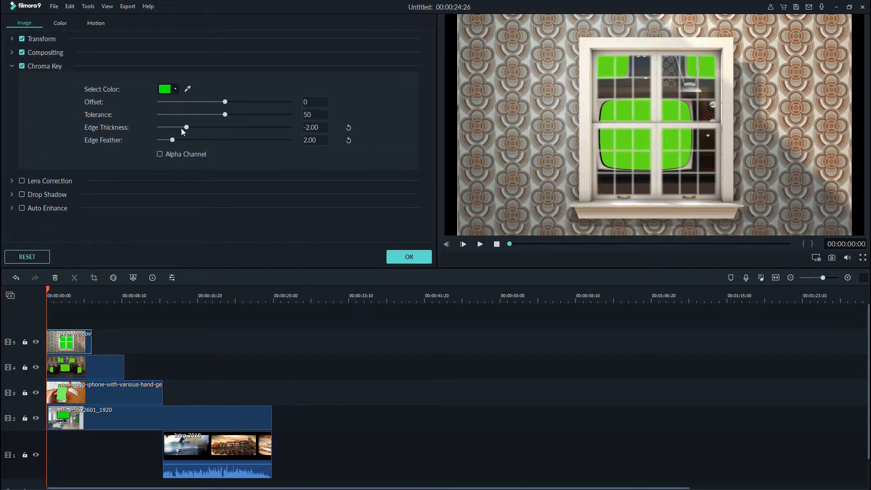
pyautogui.moveTo(226, 114); pyautogui.dragTo(249, 117)
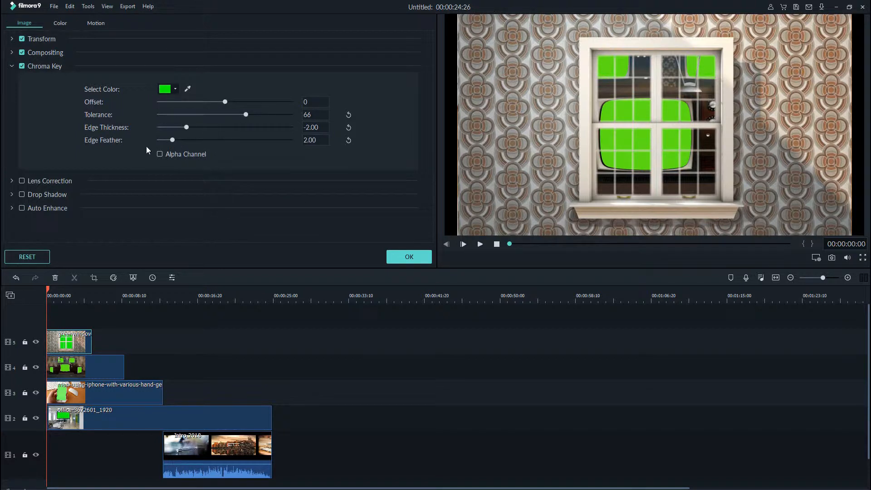
pyautogui.moveTo(176, 137)
pyautogui.mouseDown()
pyautogui.moveTo(188, 136)
pyautogui.moveTo(166, 126)
pyautogui.mouseUp()
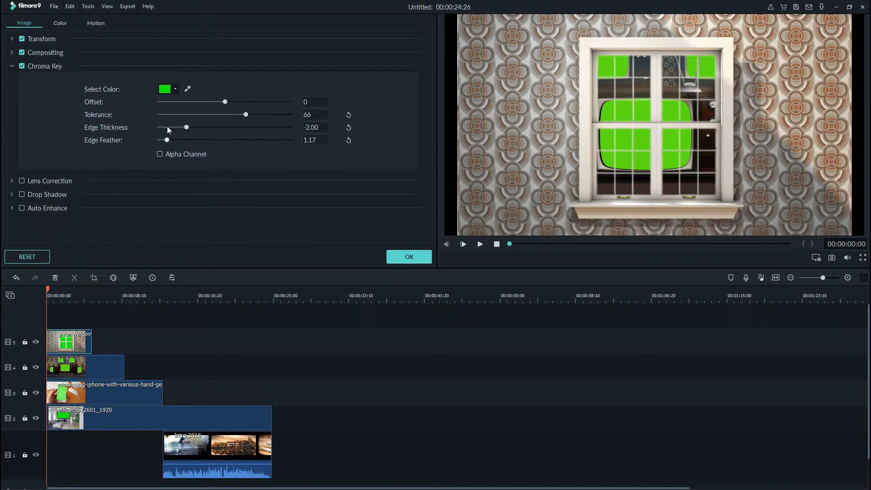
pyautogui.moveTo(170, 126); pyautogui.dragTo(162, 126)
pyautogui.click(393, 256)
# Enable Chroma Key on the television clip on track 4 with tolerance 55 and apply it.
pyautogui.doubleClick(72, 371)
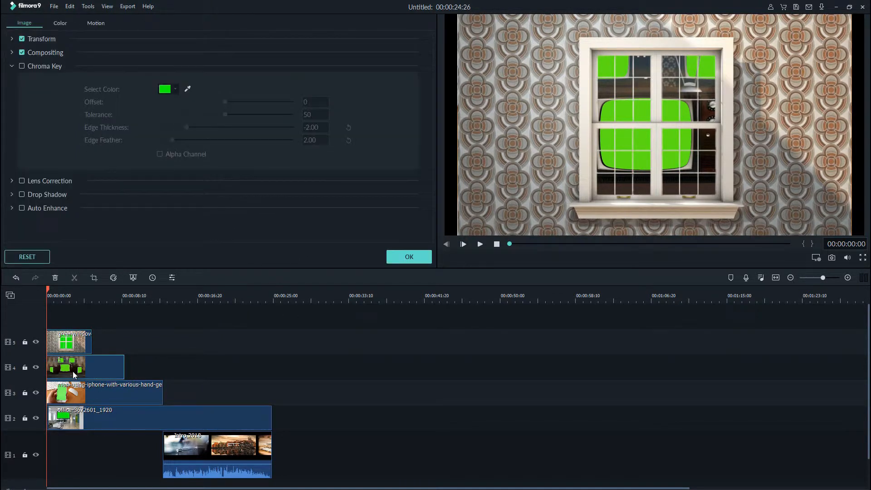
pyautogui.click(23, 65)
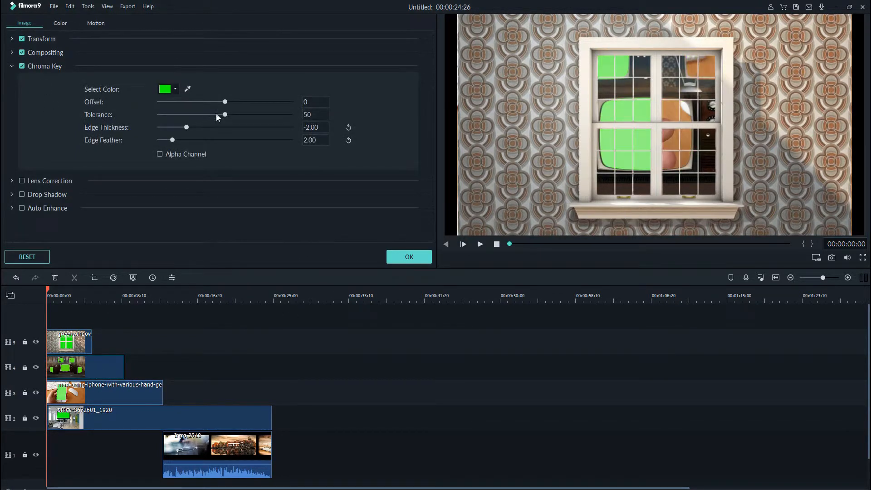
pyautogui.moveTo(225, 114); pyautogui.dragTo(232, 115)
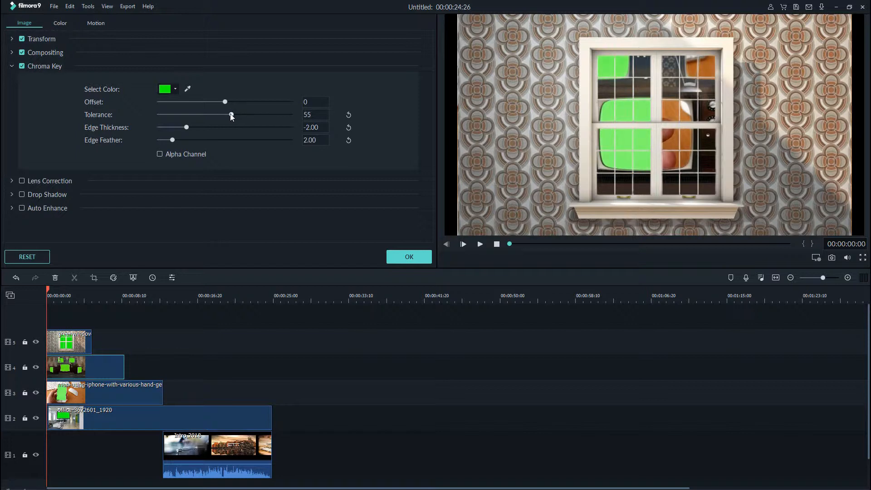
pyautogui.click(404, 257)
# Enable Chroma Key on the phone clip on track 3 with tolerance 60 and apply it.
pyautogui.doubleClick(73, 391)
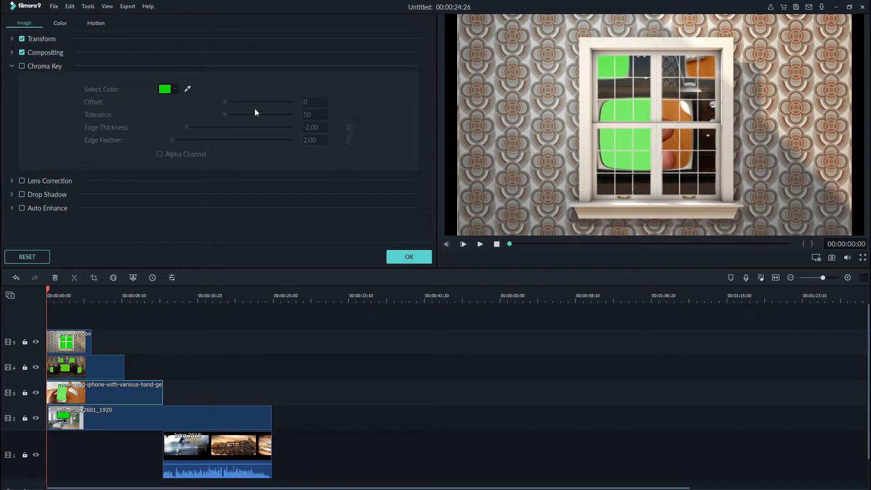
pyautogui.click(37, 65)
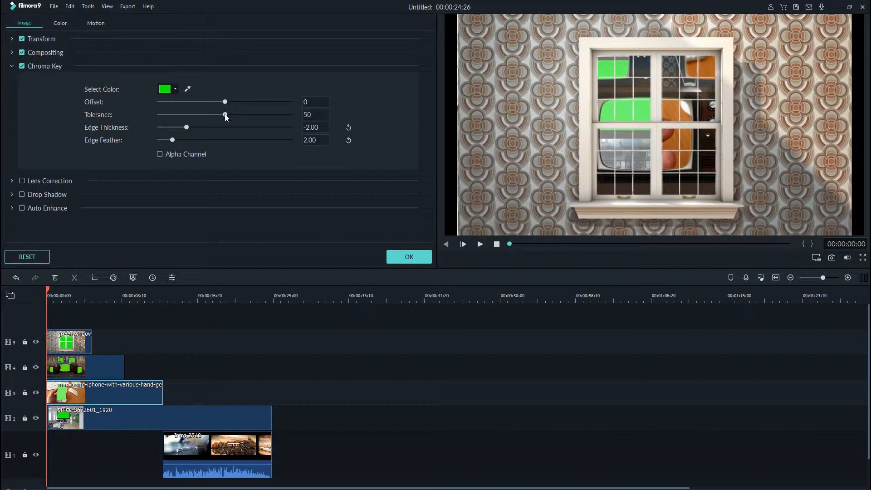
pyautogui.moveTo(228, 113); pyautogui.dragTo(244, 120)
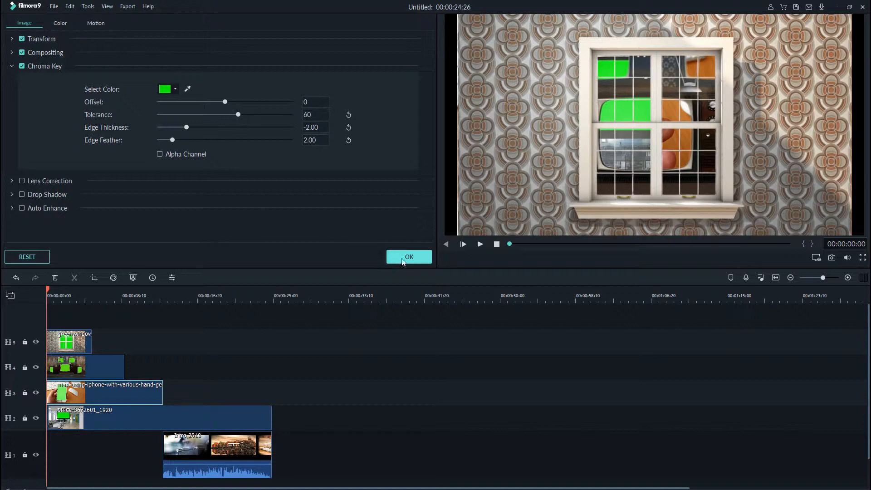
pyautogui.click(404, 258)
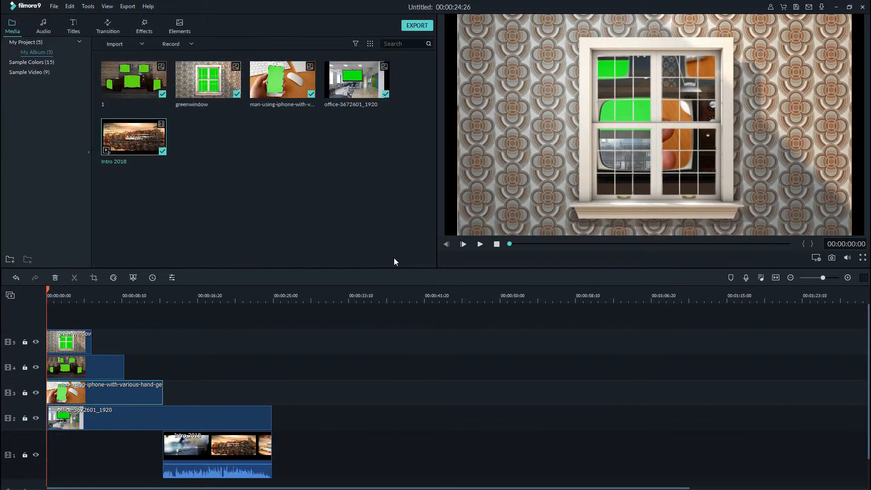
# Enable Chroma Key on the office clip on track 2 with tolerance 59 and apply it.
pyautogui.doubleClick(84, 417)
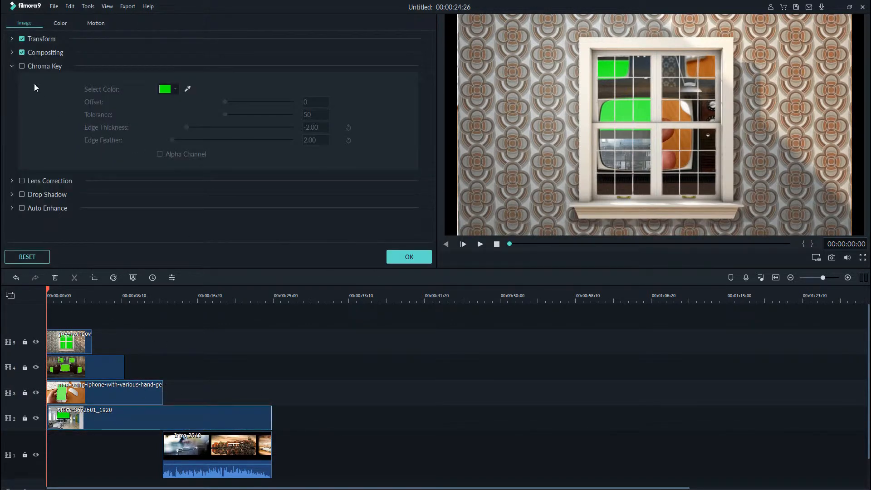
pyautogui.click(21, 66)
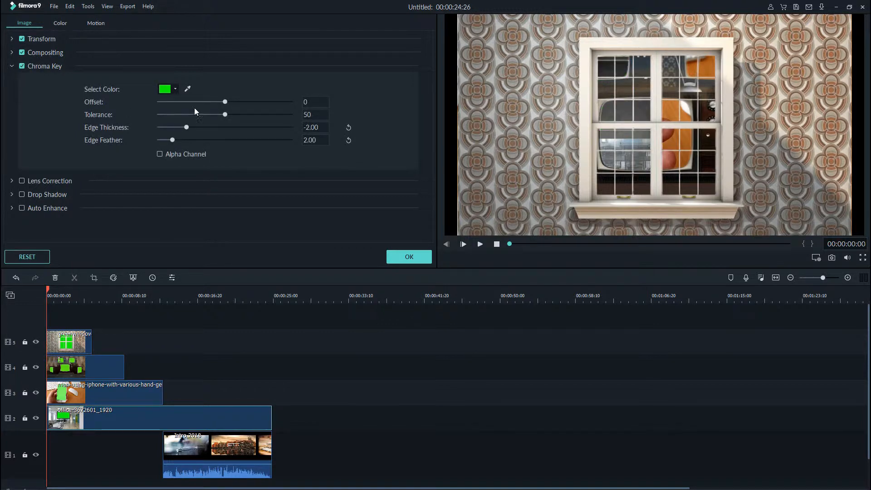
pyautogui.moveTo(234, 117); pyautogui.dragTo(238, 118)
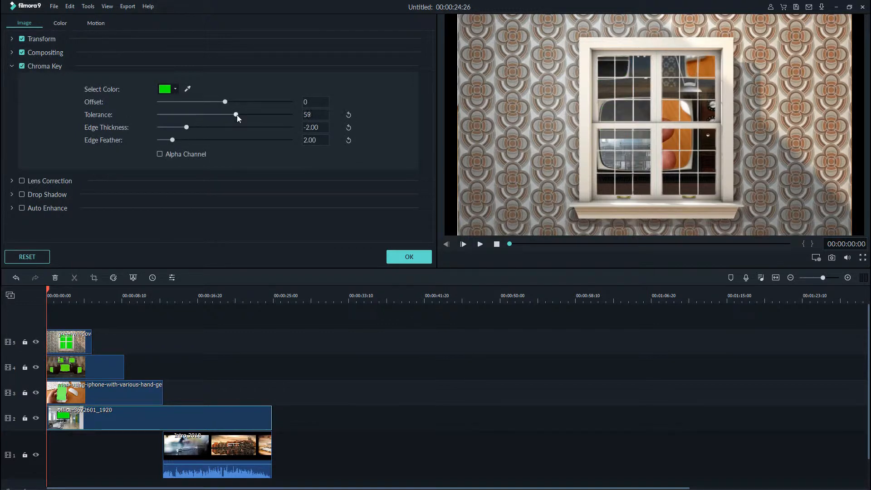
pyautogui.click(401, 256)
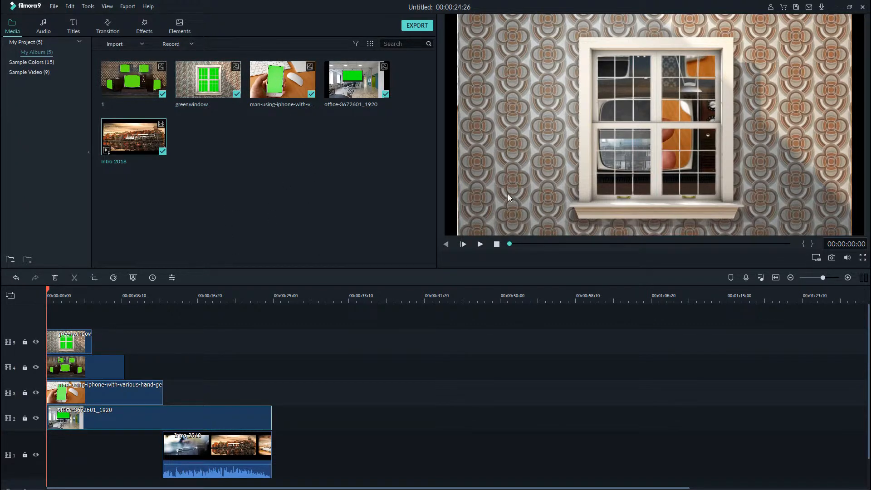
# Preview the sequence and move the Intro 2018 clip to start where the television clip ends, at 00:00:08:16.
pyautogui.click(481, 244)
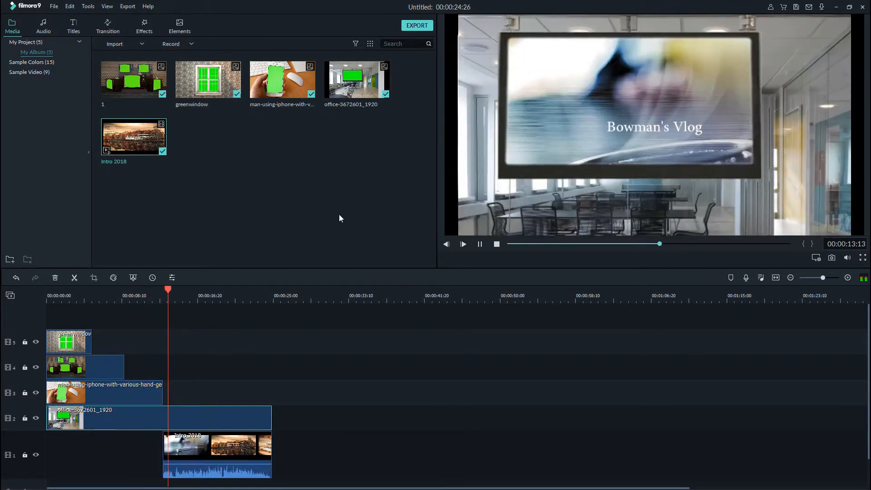
pyautogui.moveTo(176, 290); pyautogui.dragTo(125, 291)
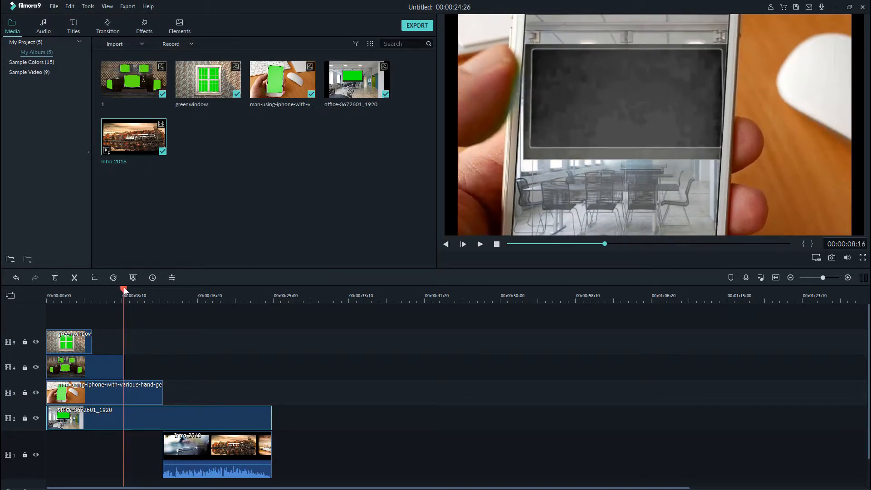
pyautogui.click(214, 445)
pyautogui.moveTo(214, 445); pyautogui.dragTo(179, 439)
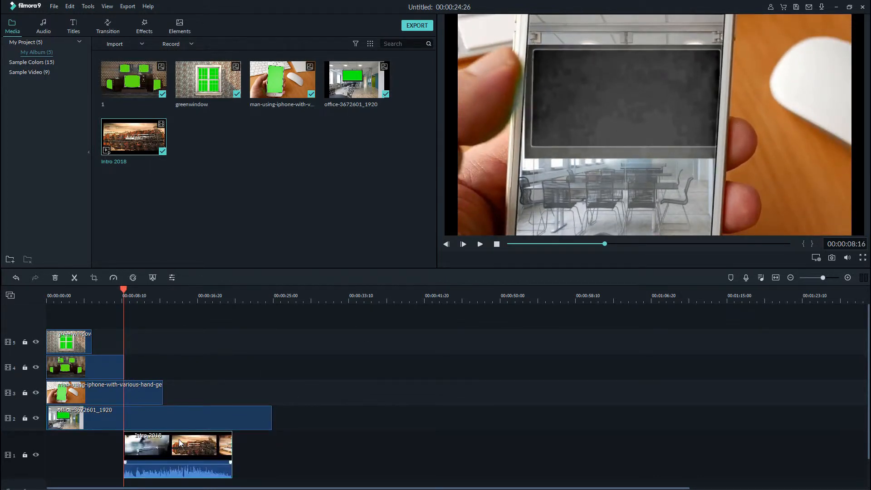
# Trim the office clip to end with the Intro 2018 clip and play the whole sequence from the start.
pyautogui.click(271, 412)
pyautogui.moveTo(271, 413); pyautogui.dragTo(232, 420)
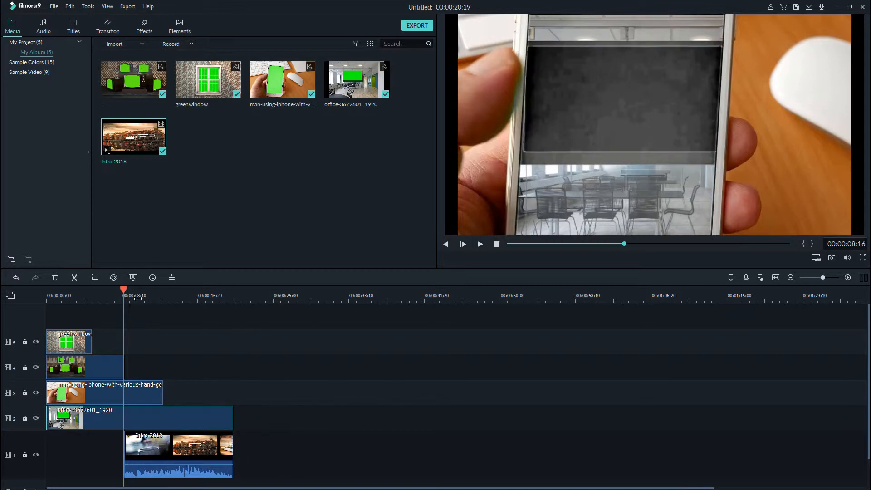
pyautogui.moveTo(124, 290); pyautogui.dragTo(18, 298)
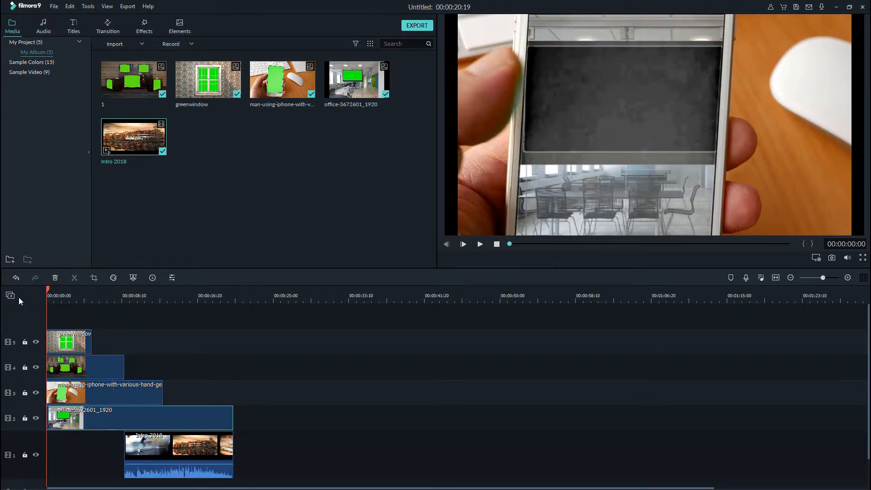
pyautogui.click(480, 244)
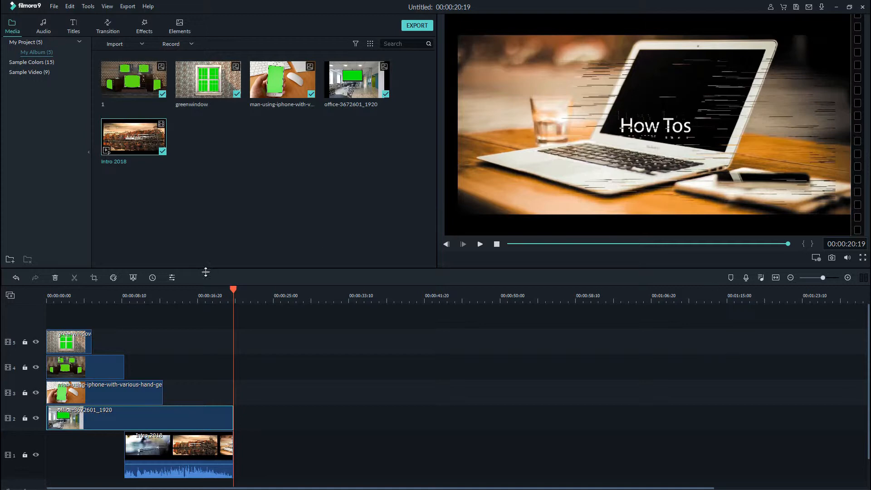
# Return the playhead to the start and review the television clip's Chroma Key settings.
pyautogui.moveTo(233, 289); pyautogui.dragTo(11, 301)
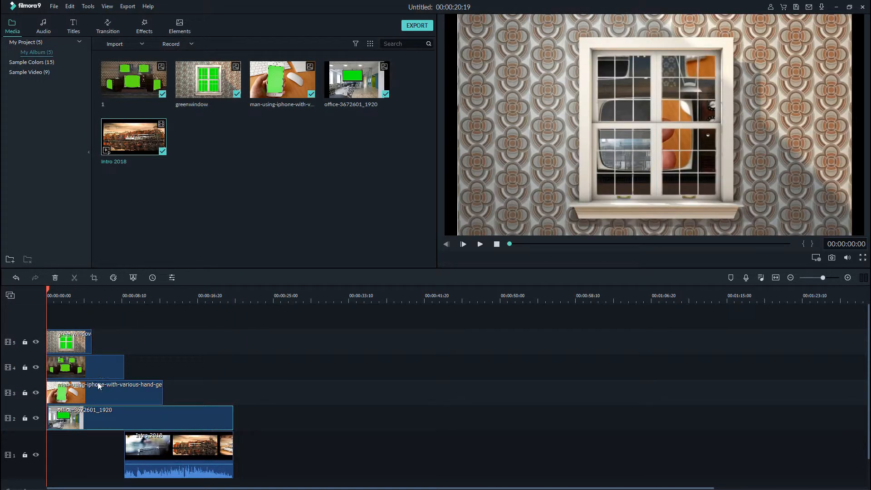
pyautogui.click(82, 369)
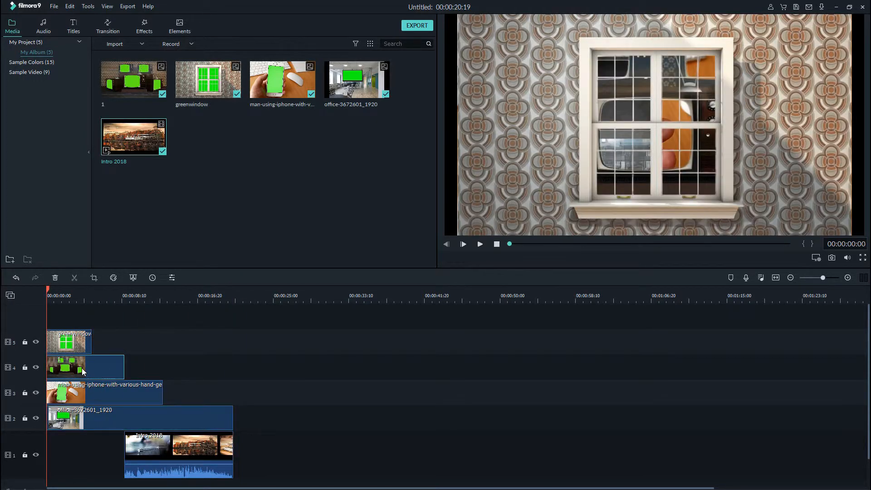
pyautogui.doubleClick(82, 370)
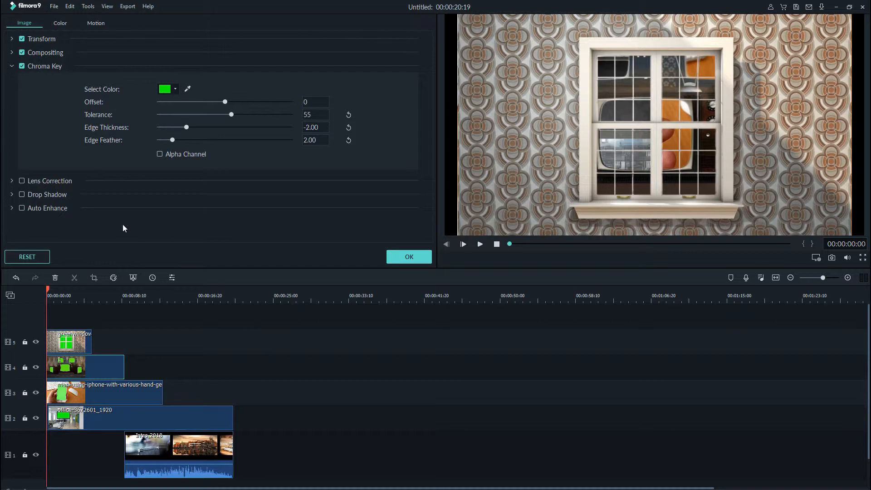
pyautogui.click(388, 263)
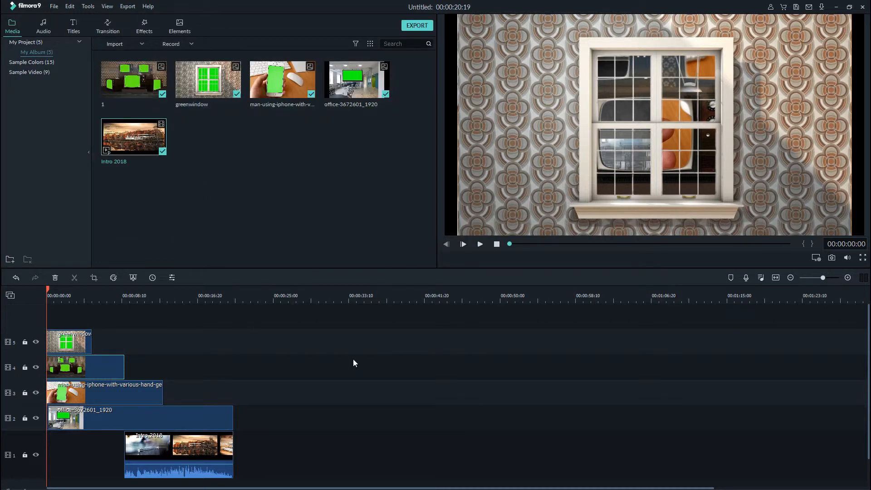